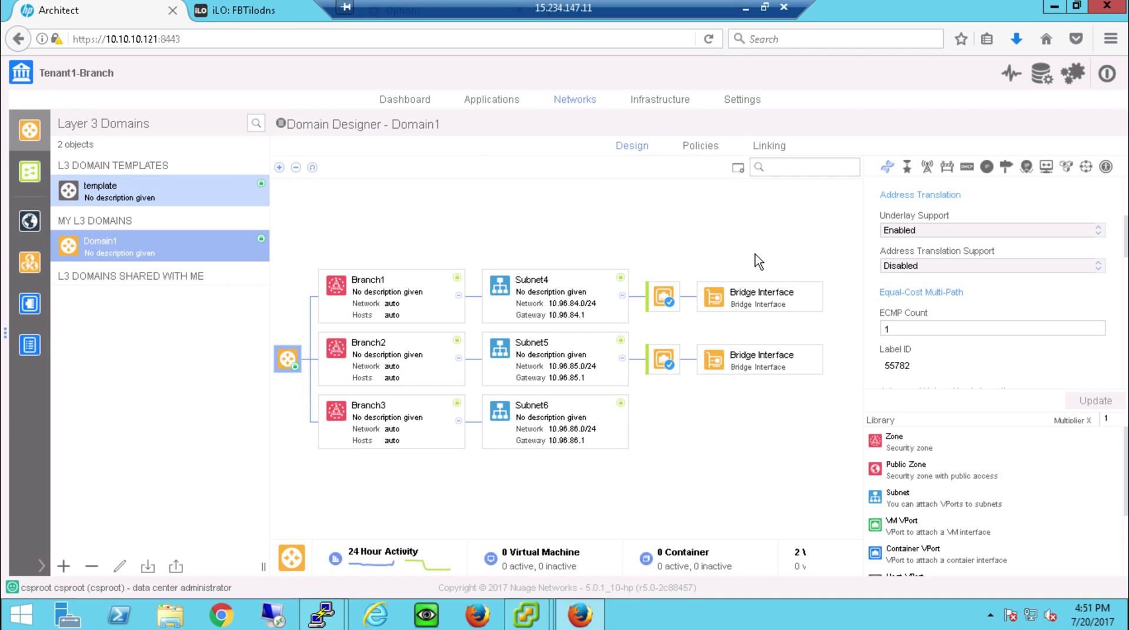
Set Address Translation Support to Enabled for Domain1 and save the update
click(750, 254)
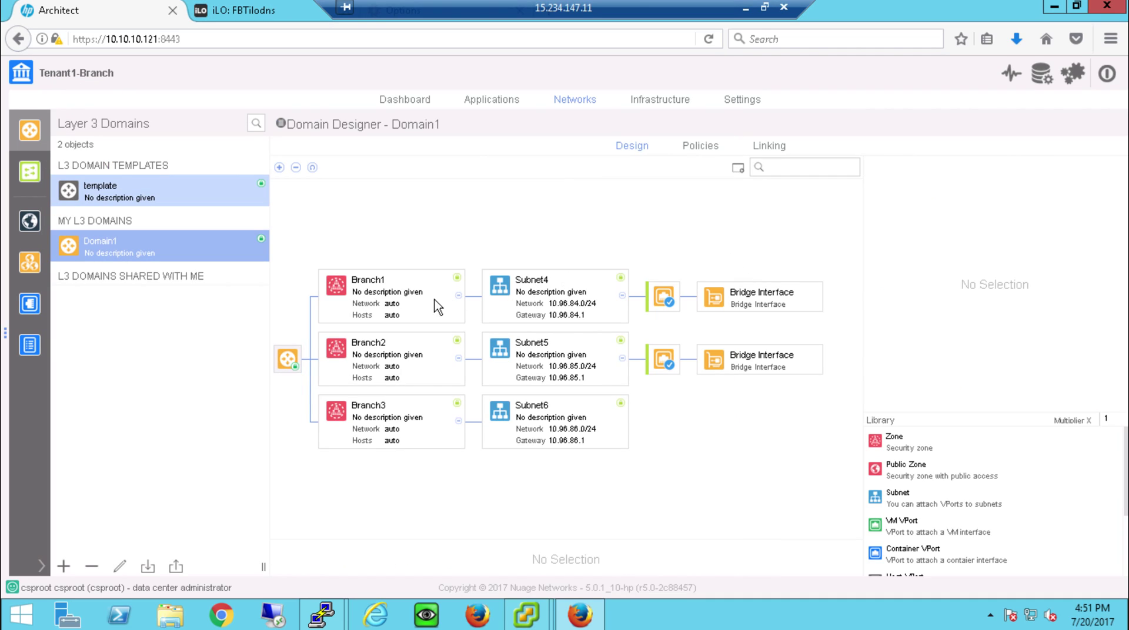
click(290, 360)
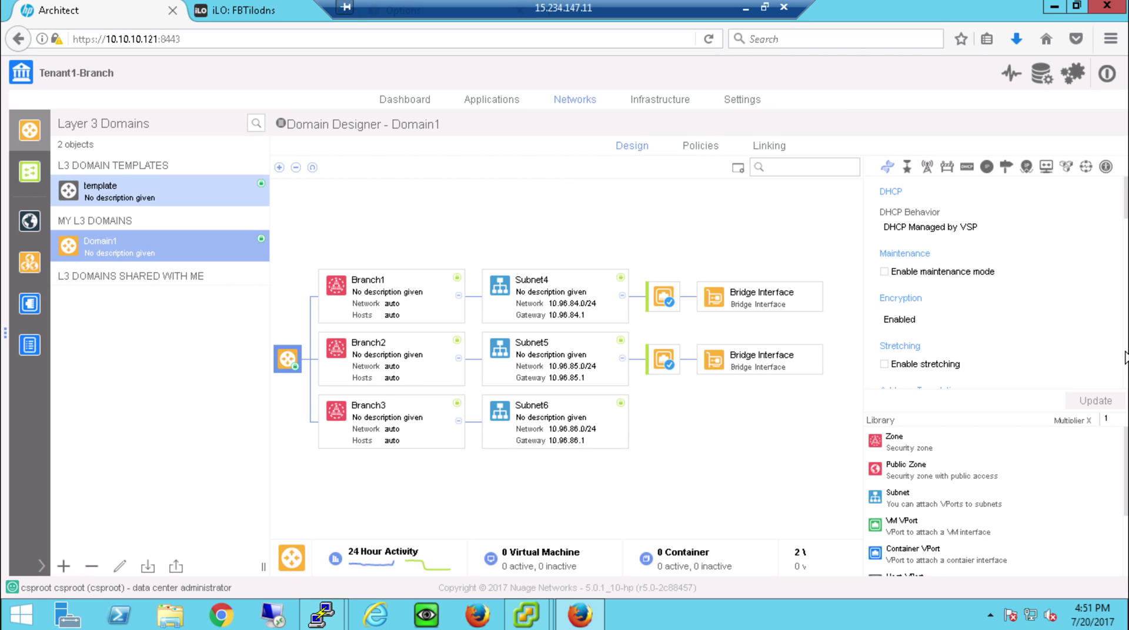
scroll(1124, 357, down, 3)
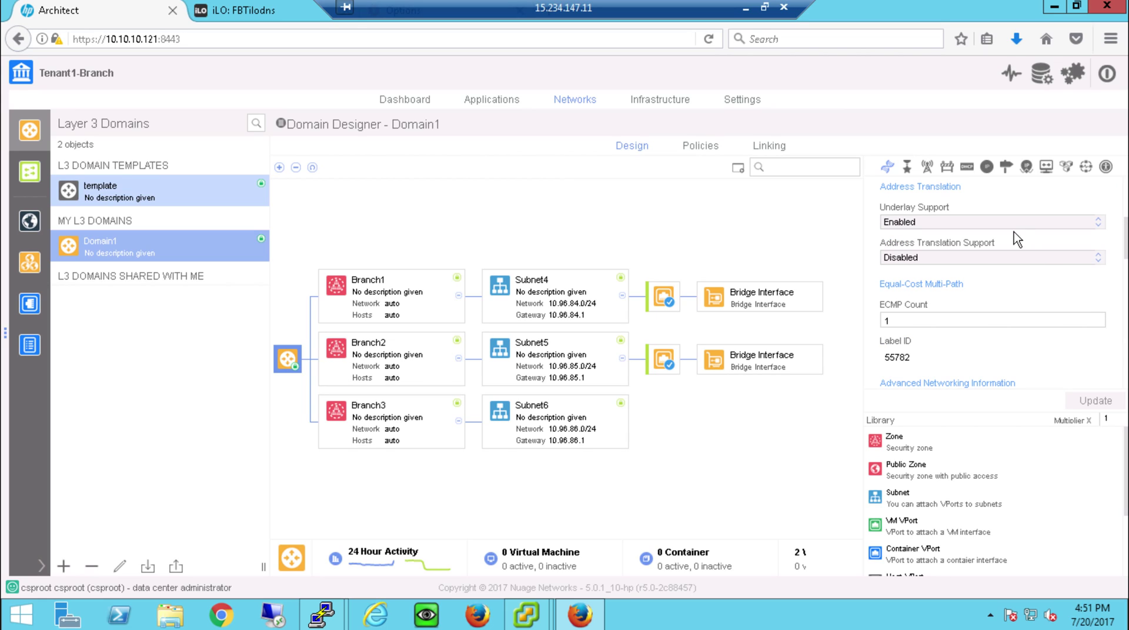
click(1053, 258)
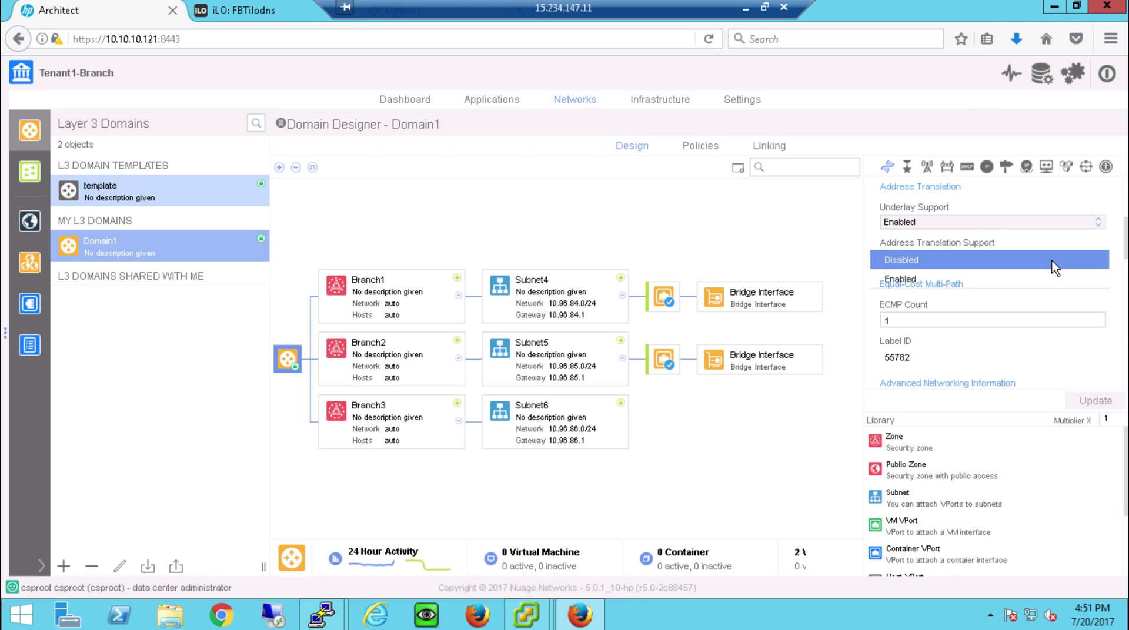
click(1038, 281)
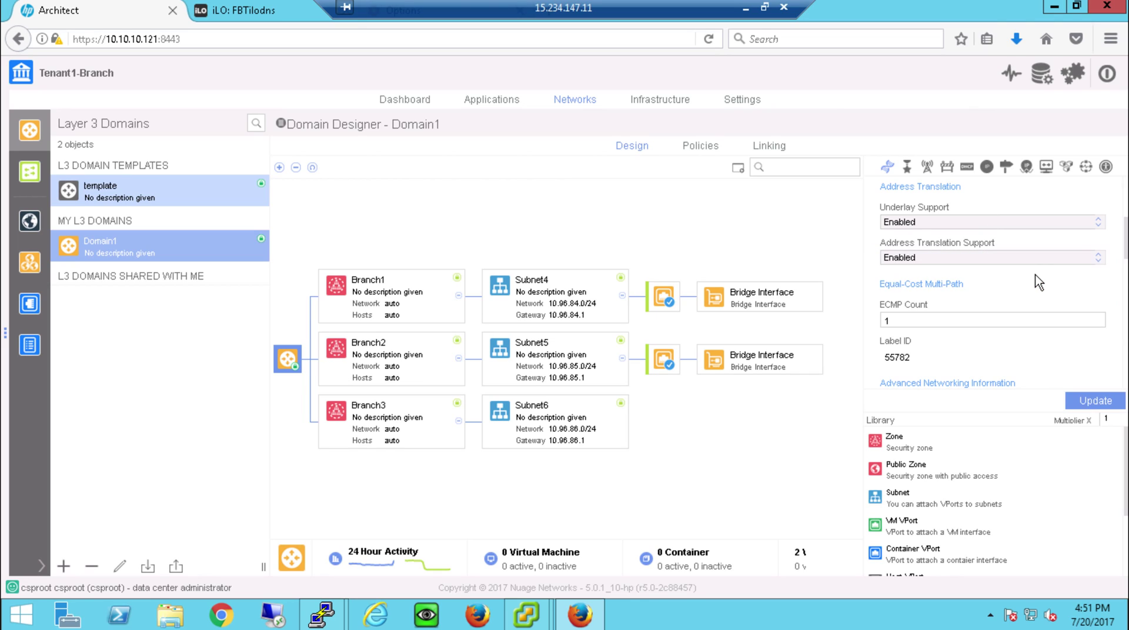
click(1095, 402)
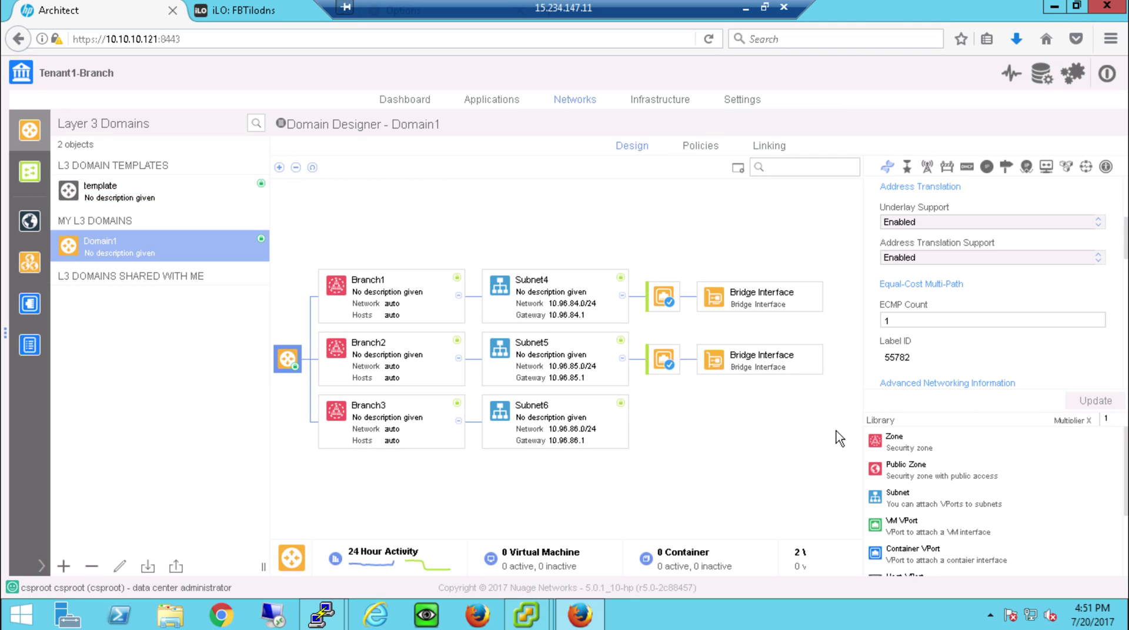
Switch to the Branch2 Client1 console, ping 99.99.13.254 from its terminal and stop after a few replies
click(528, 613)
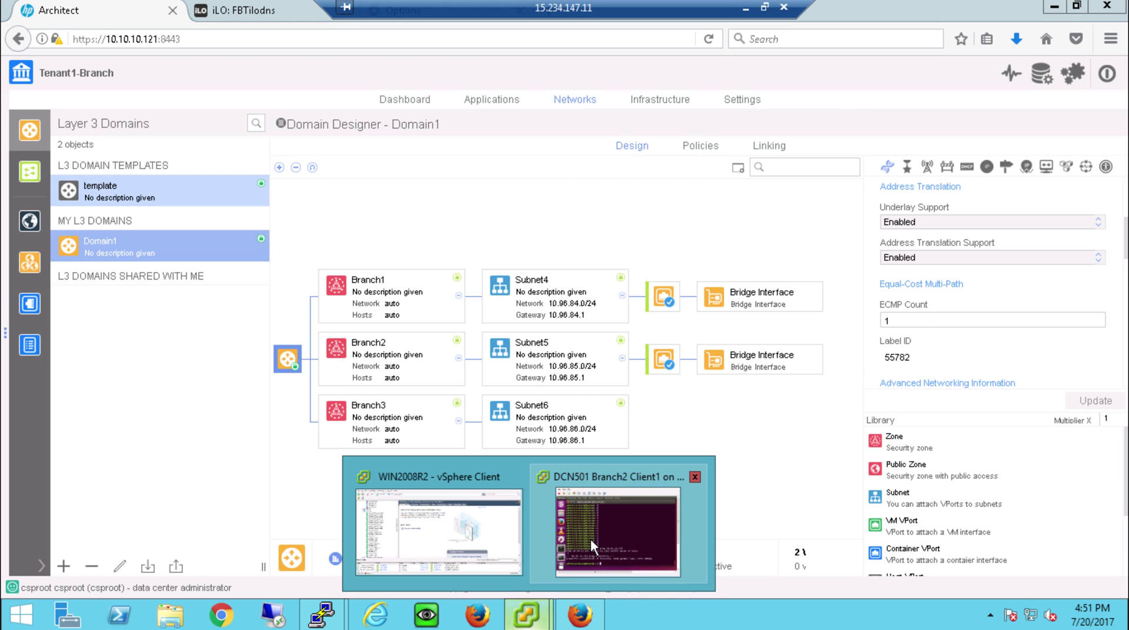
click(590, 539)
key(Up)
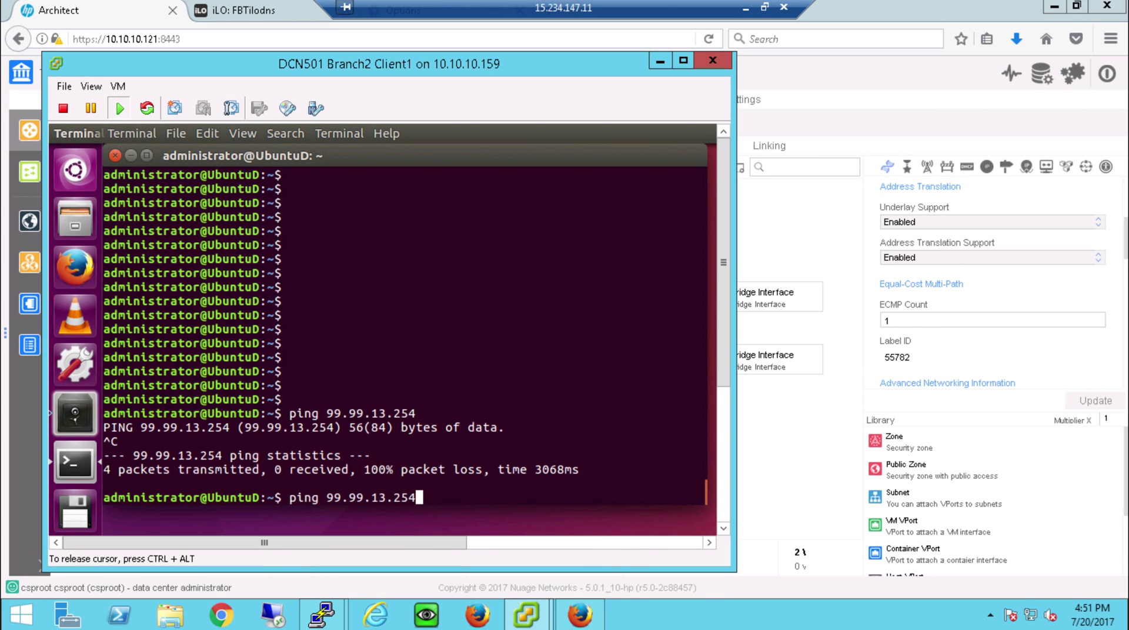
key(Return)
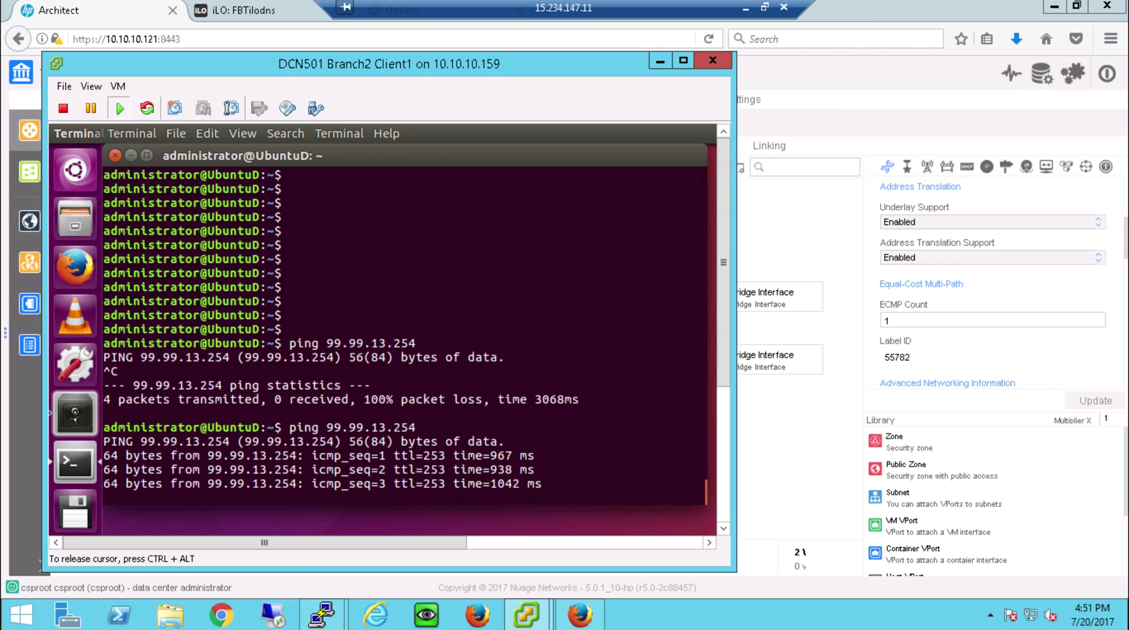
key(ctrl+c)
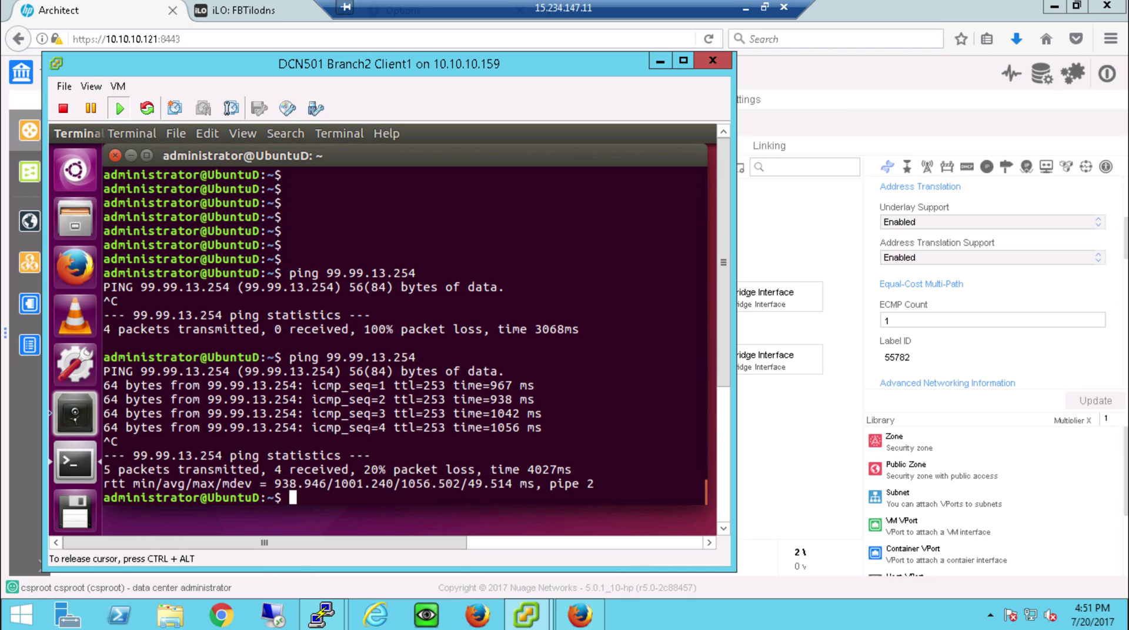
Return to the Domain1 design in Architect, set Address Translation Support to Disabled and save the update
key(ctrl+alt)
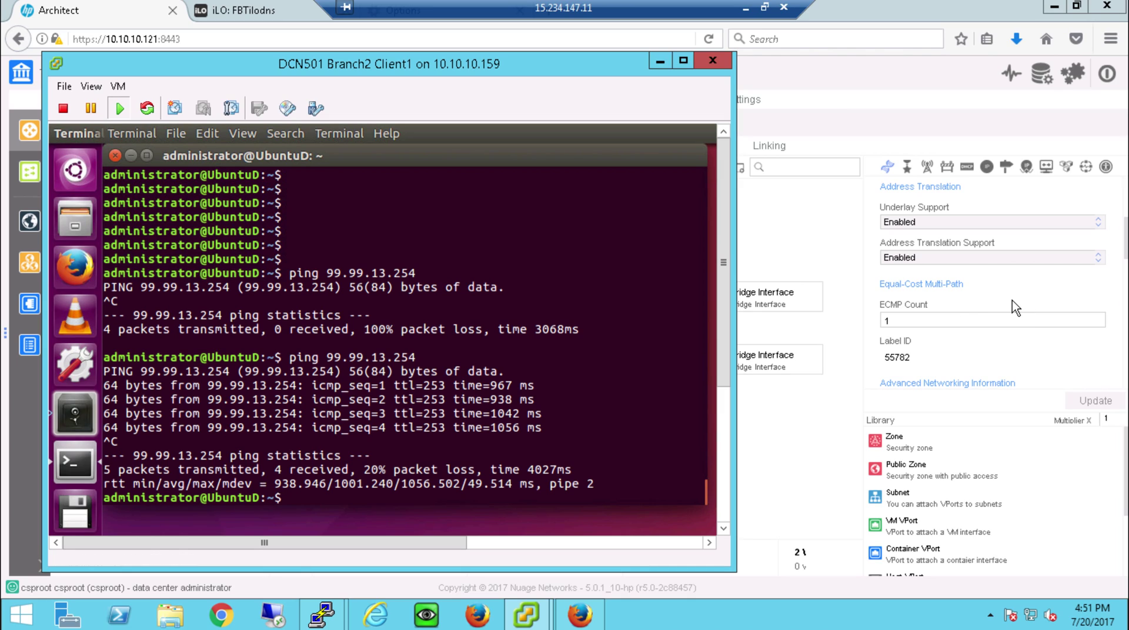
click(1011, 260)
click(1012, 260)
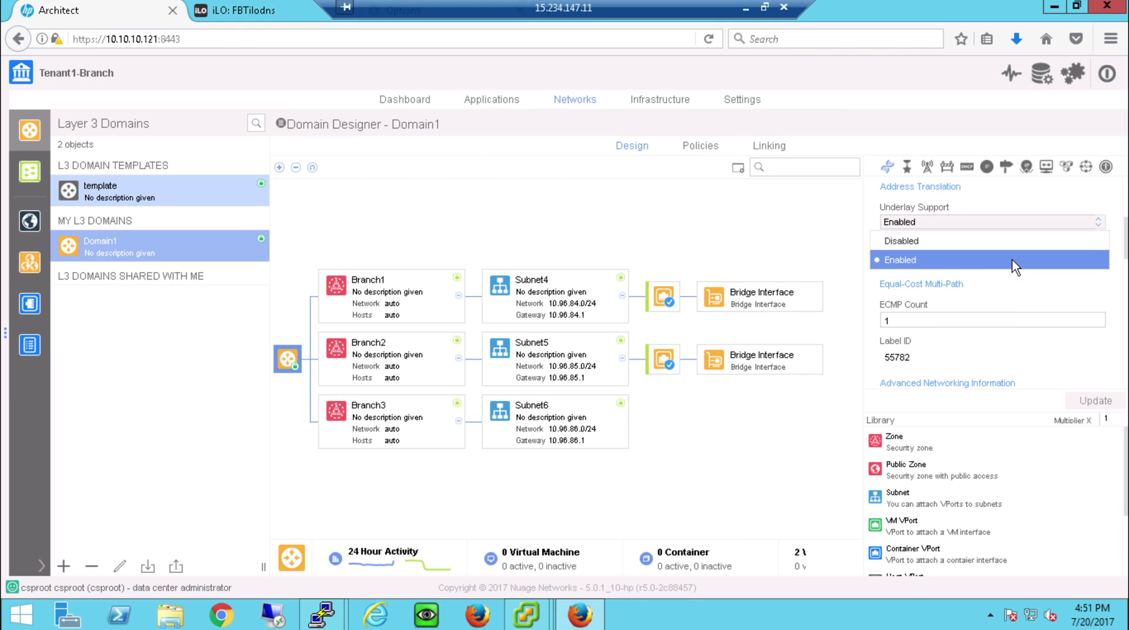
click(1009, 241)
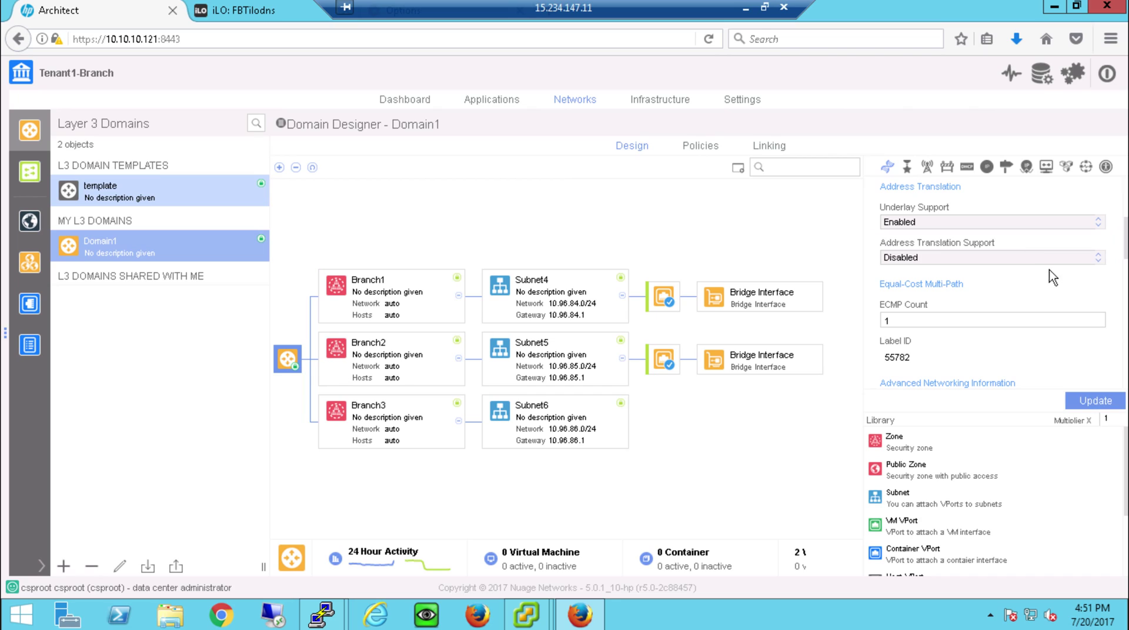
click(1092, 401)
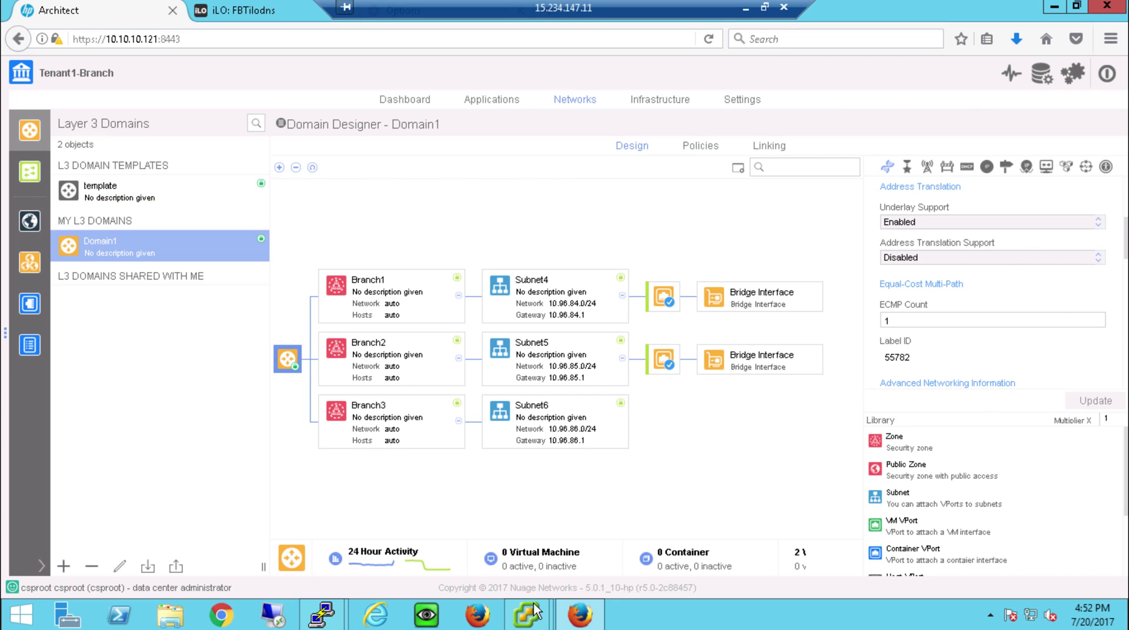
Repeat the ping to 99.99.13.254 from the Branch2 client terminal with address translation disabled, and stop it after several seconds
mouse_move(533, 611)
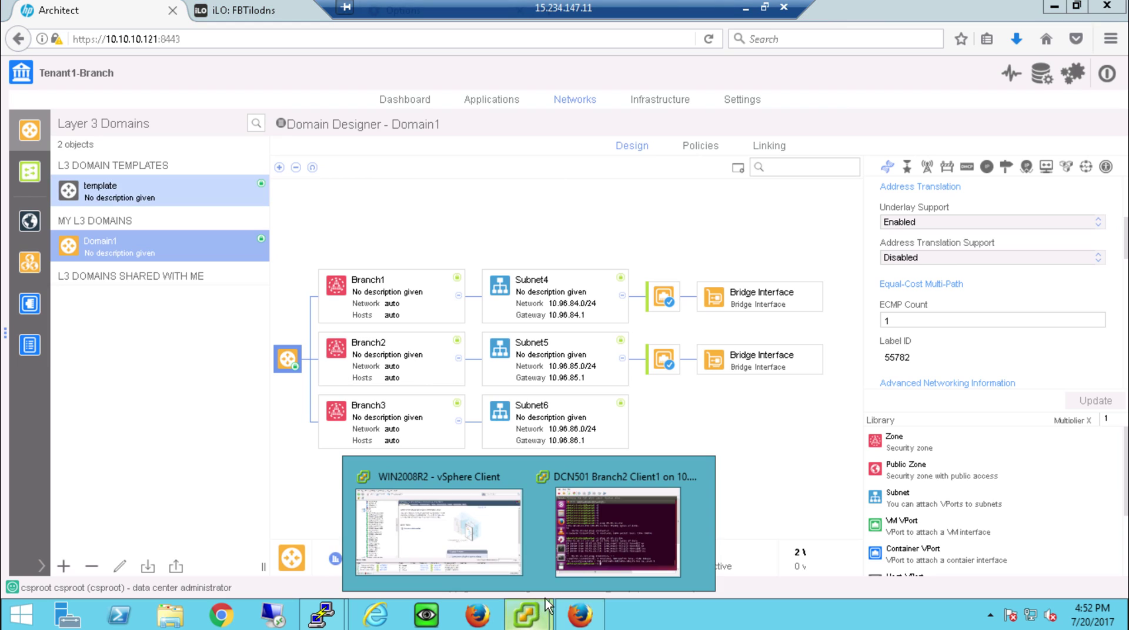
click(611, 519)
key(Up)
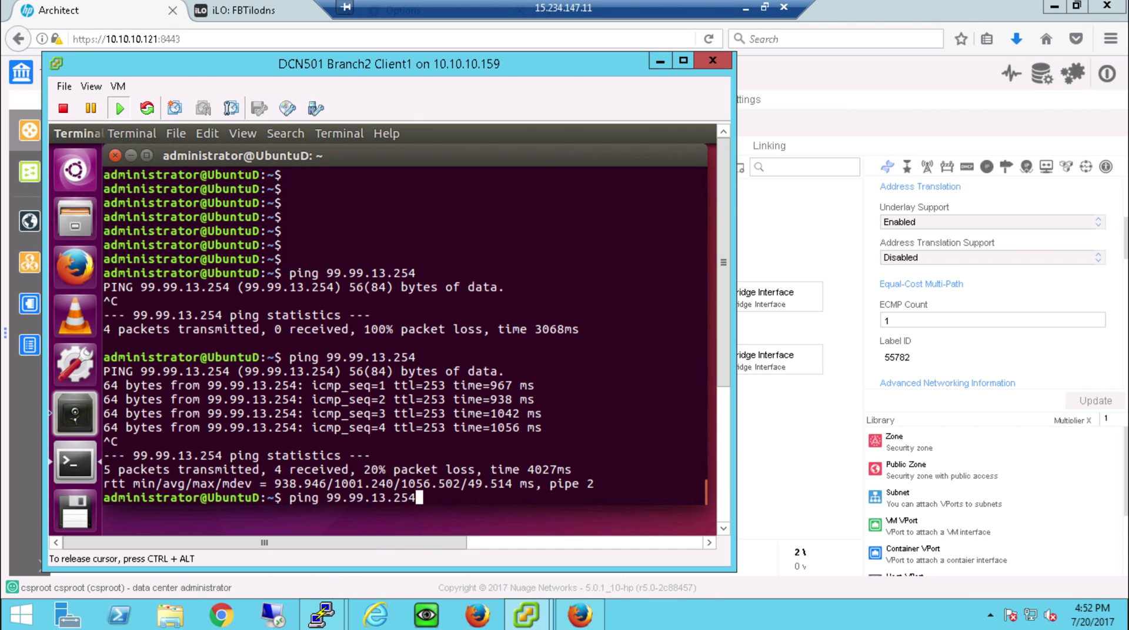
key(Return)
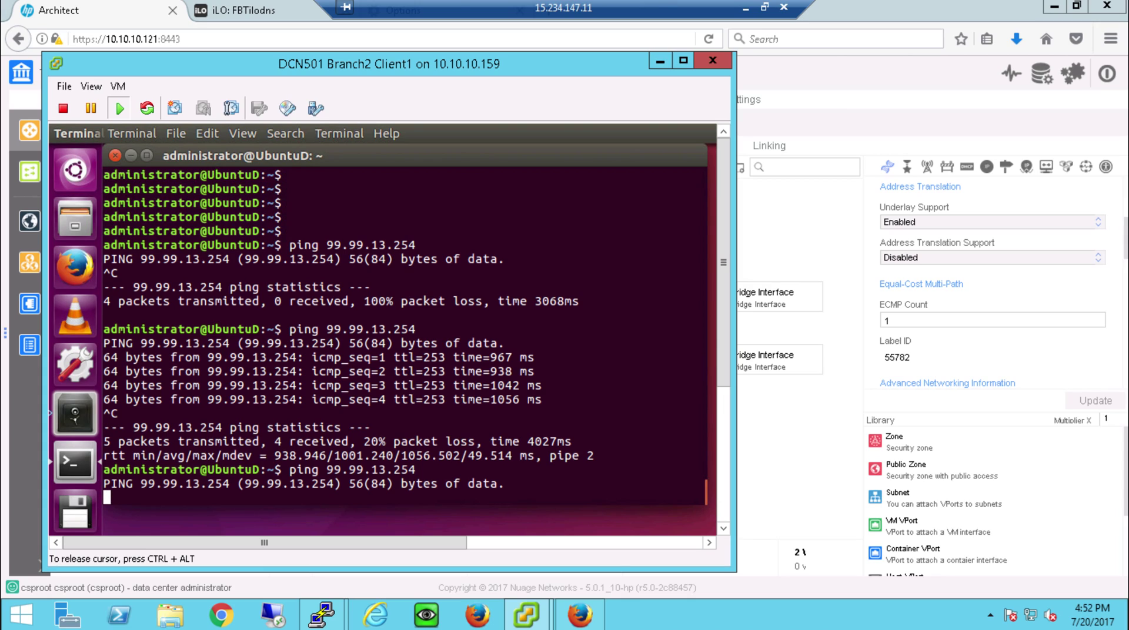
key(ctrl+c)
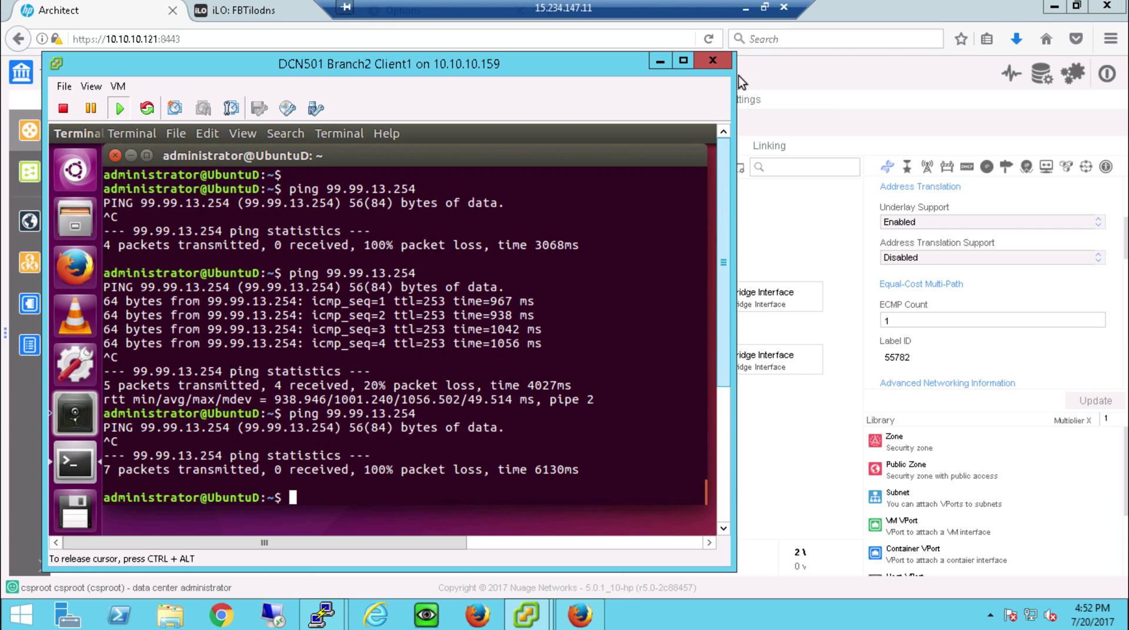
Switch to the presentation's Physical Topology slide to review the branch uplinks and return to the remote session
click(745, 8)
key(alt+Tab)
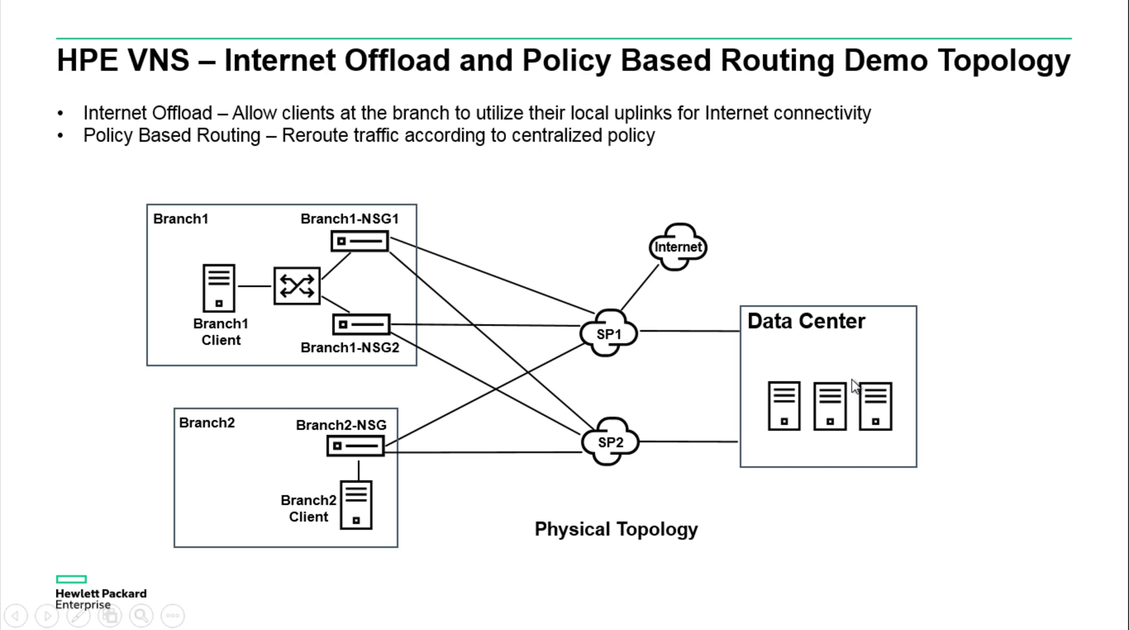
key(alt+Tab)
key(alt+Tab)
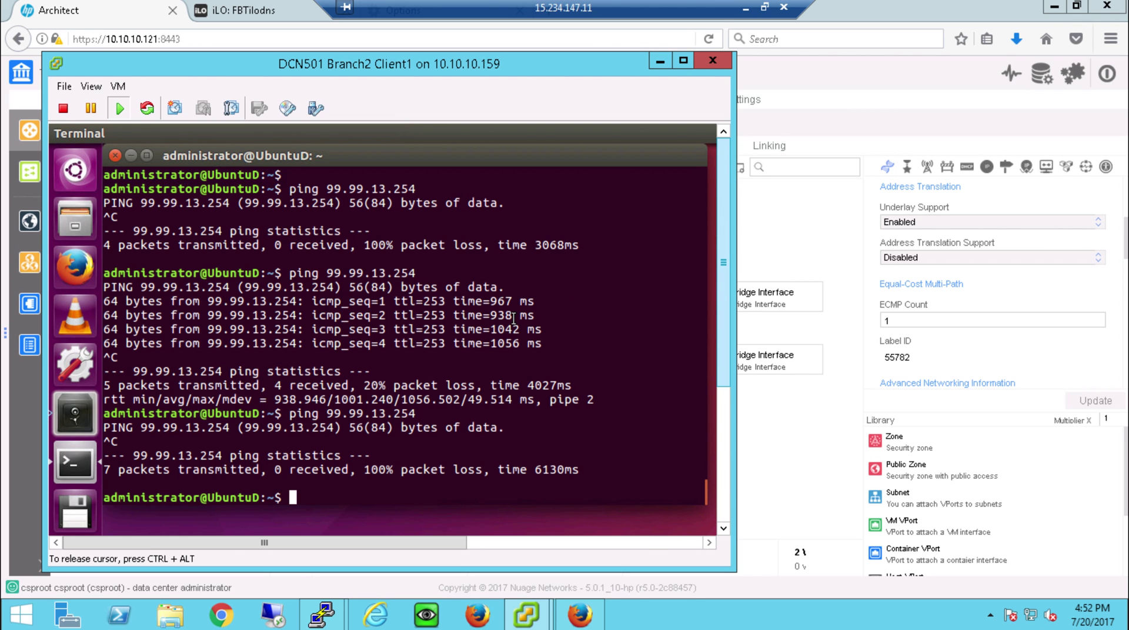
Start a continuous ping to 10.96.84.164 from the Branch2 client terminal
key(Up)
key(Up)
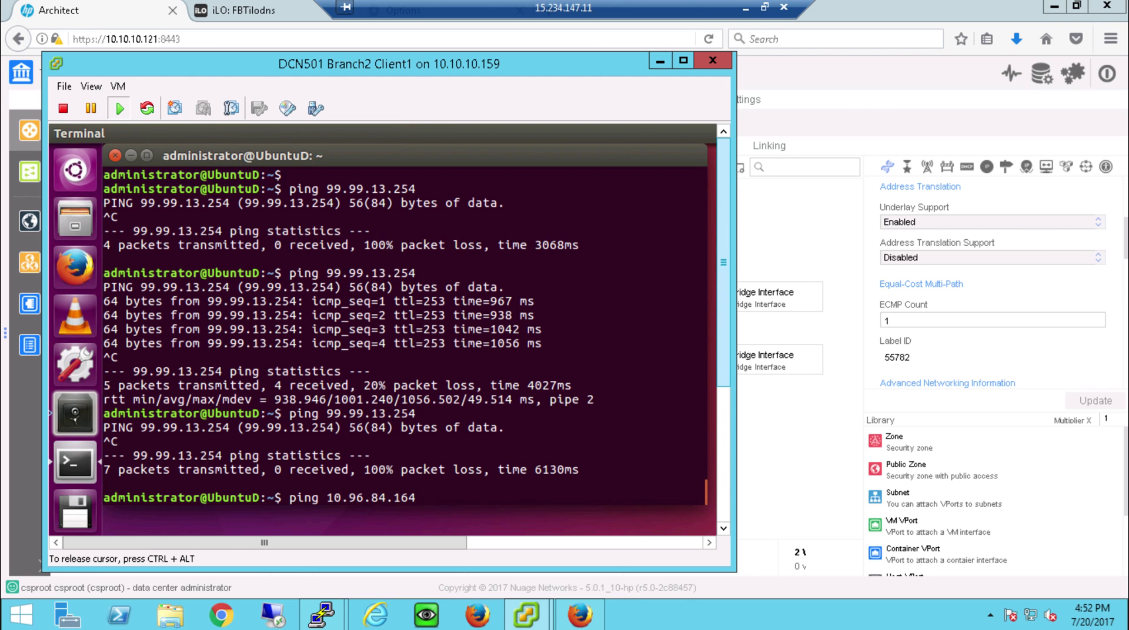
key(Return)
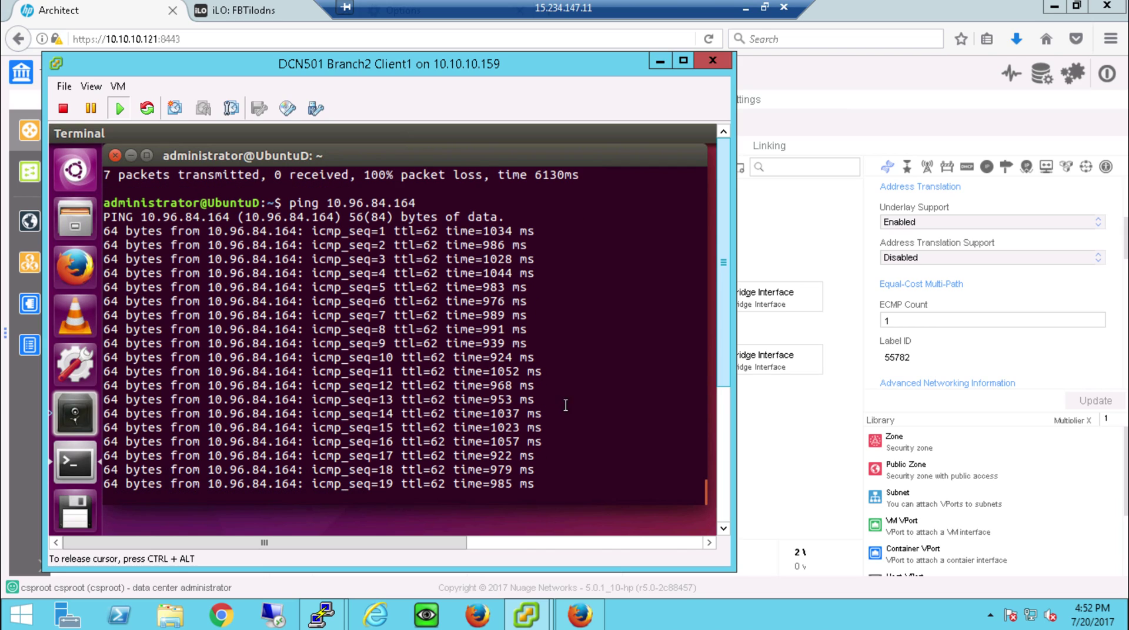
Unlock Domain1's forwarding policies for editing in Architect and open the ICMP entry of the App1 policy
click(760, 407)
click(705, 146)
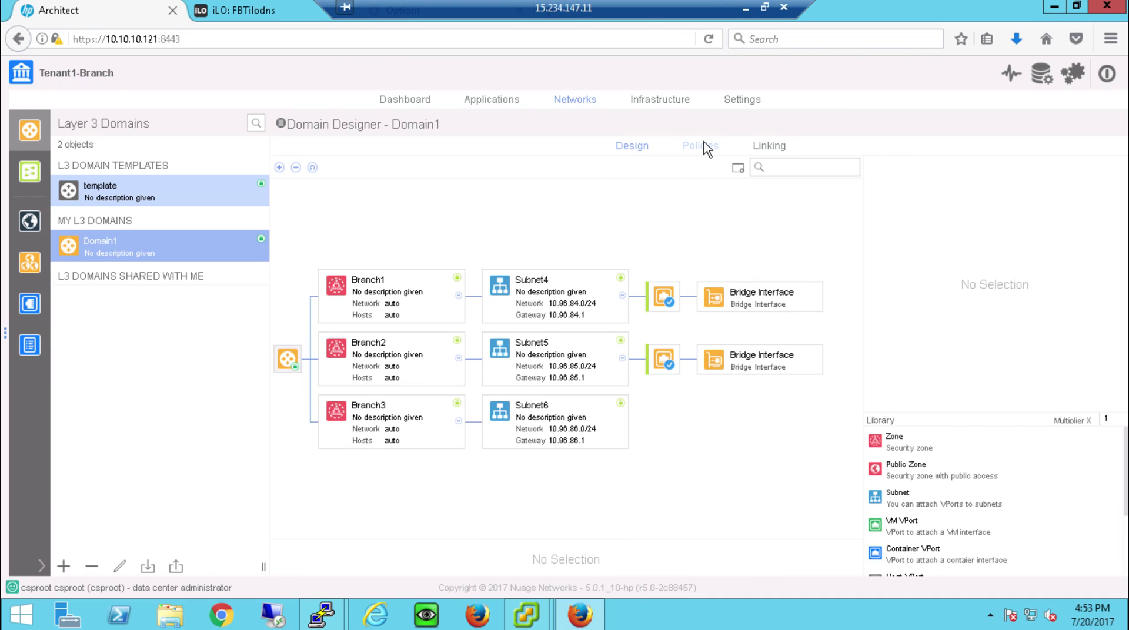
click(704, 145)
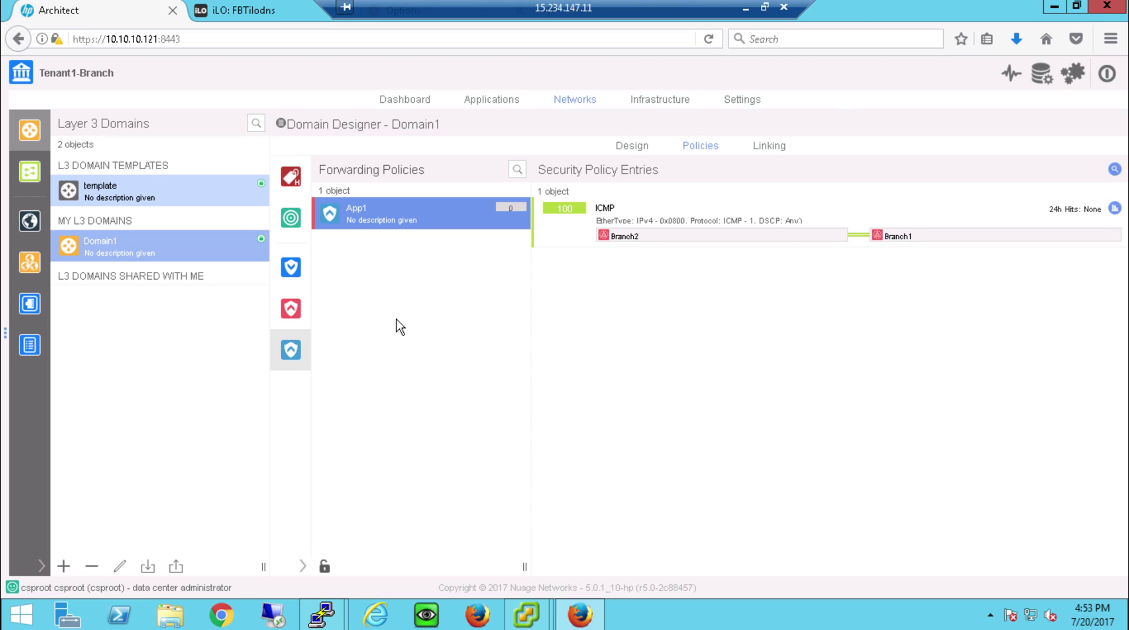
click(324, 568)
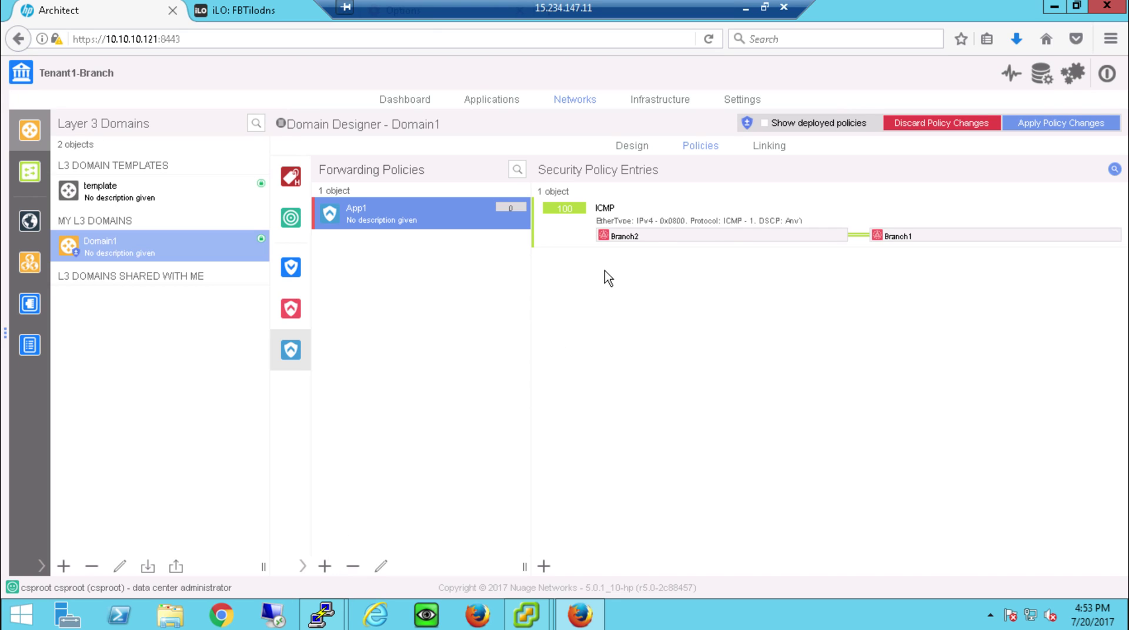
click(624, 233)
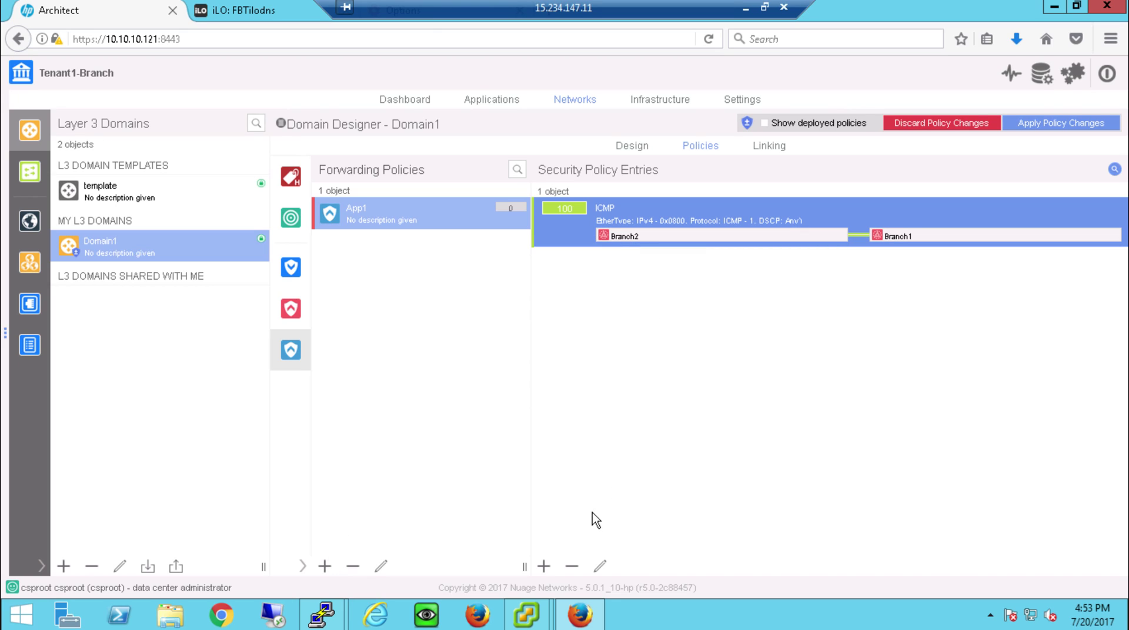
click(600, 566)
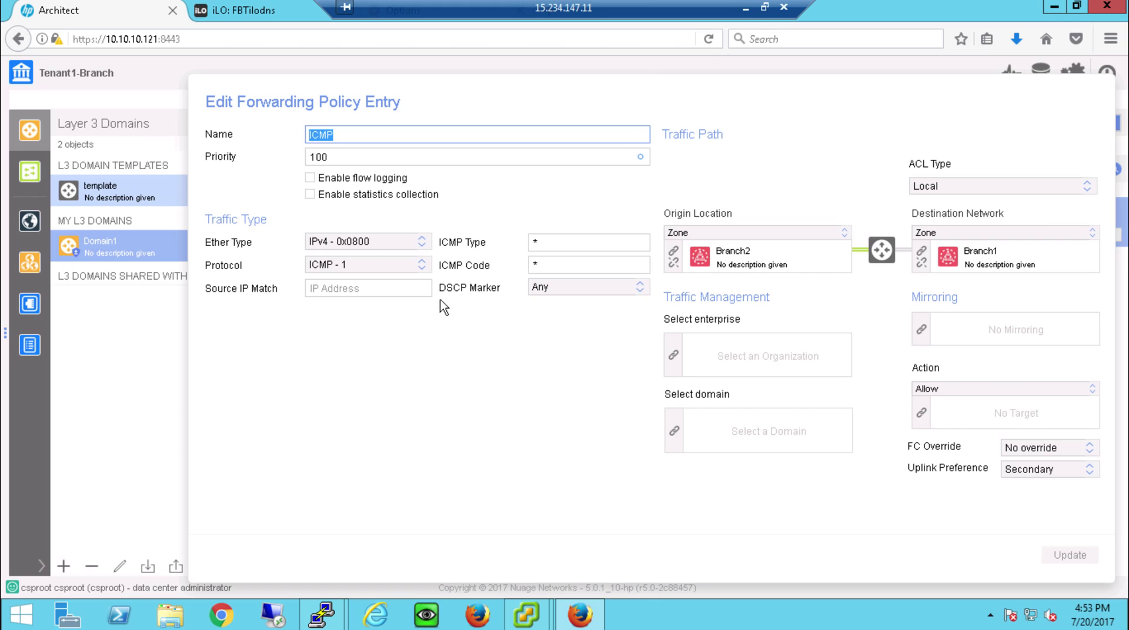
Examine the ICMP entry's protocol and uplink preference options and close the entry
click(421, 266)
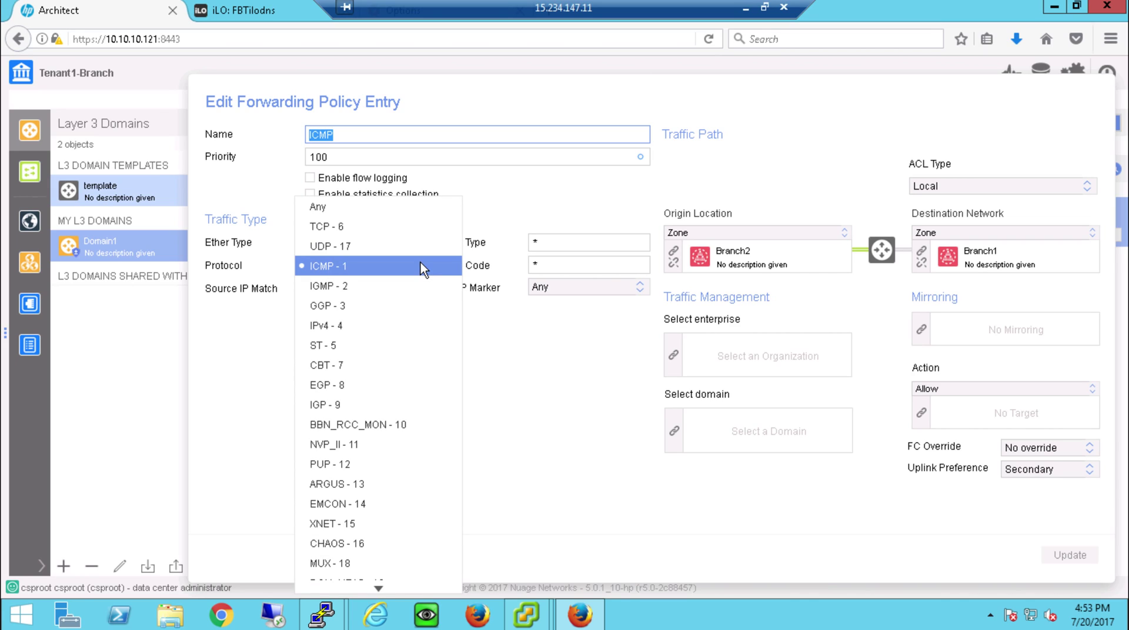
click(421, 263)
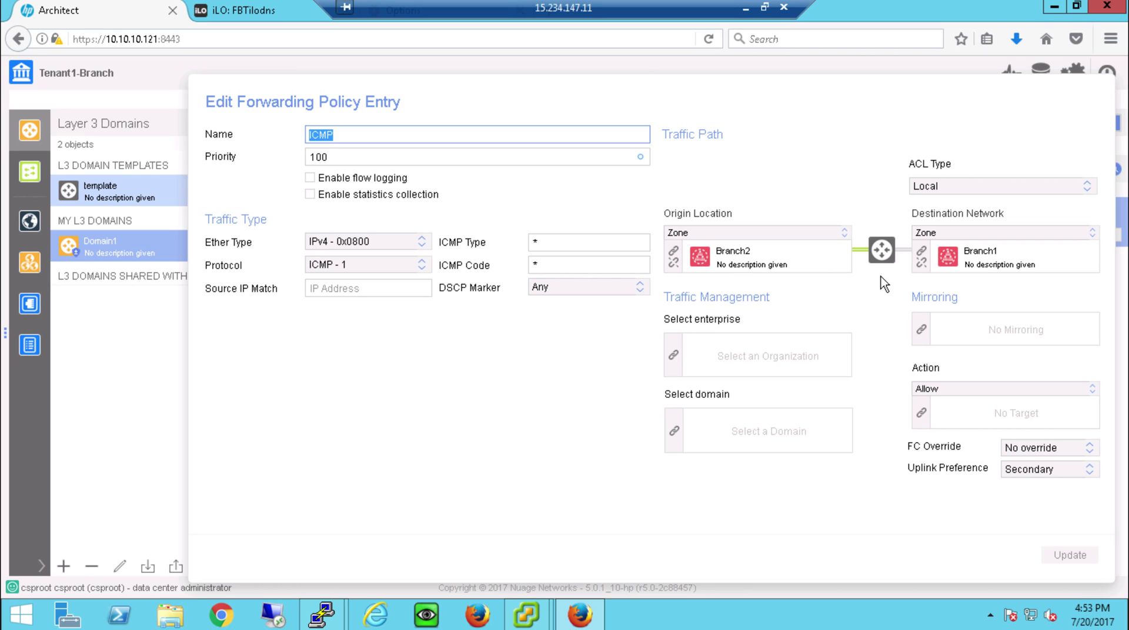
click(1077, 478)
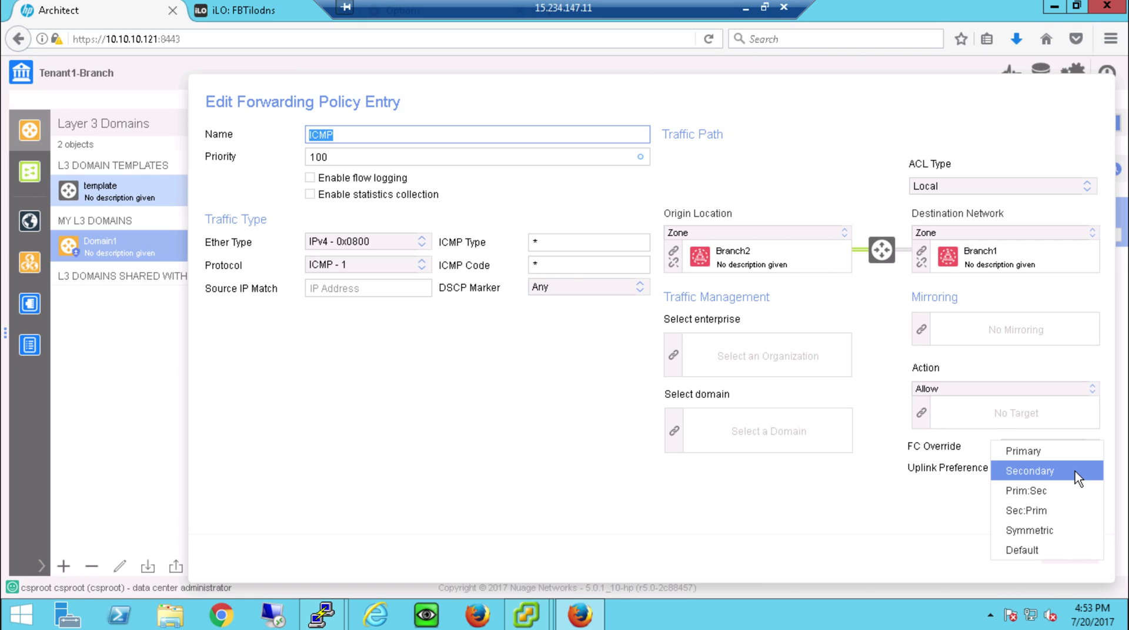
click(958, 483)
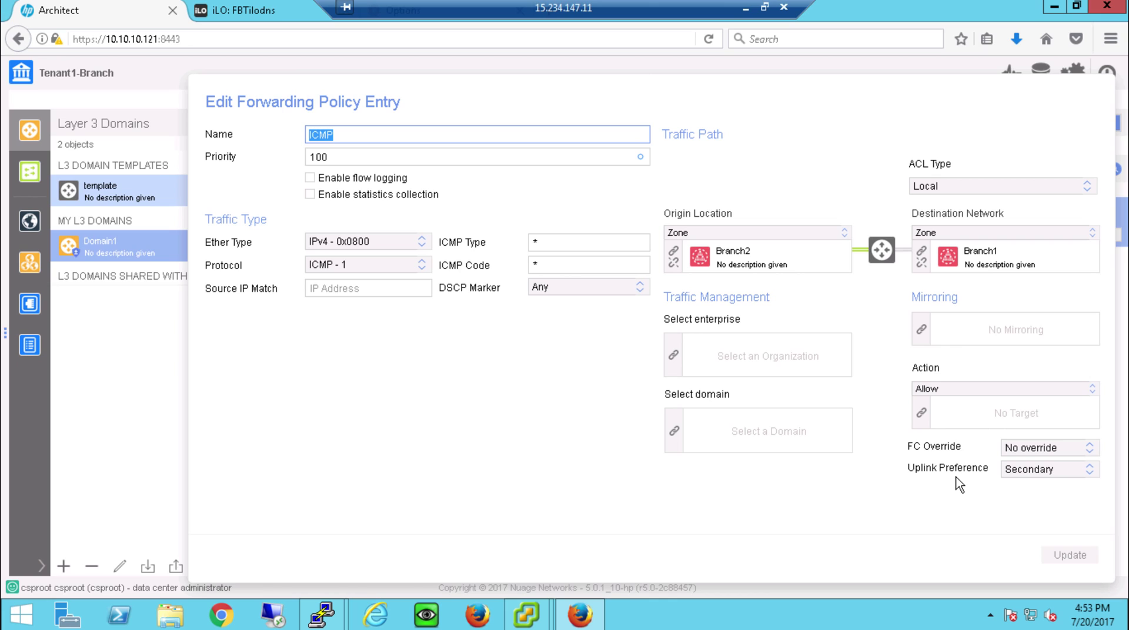
key(Return)
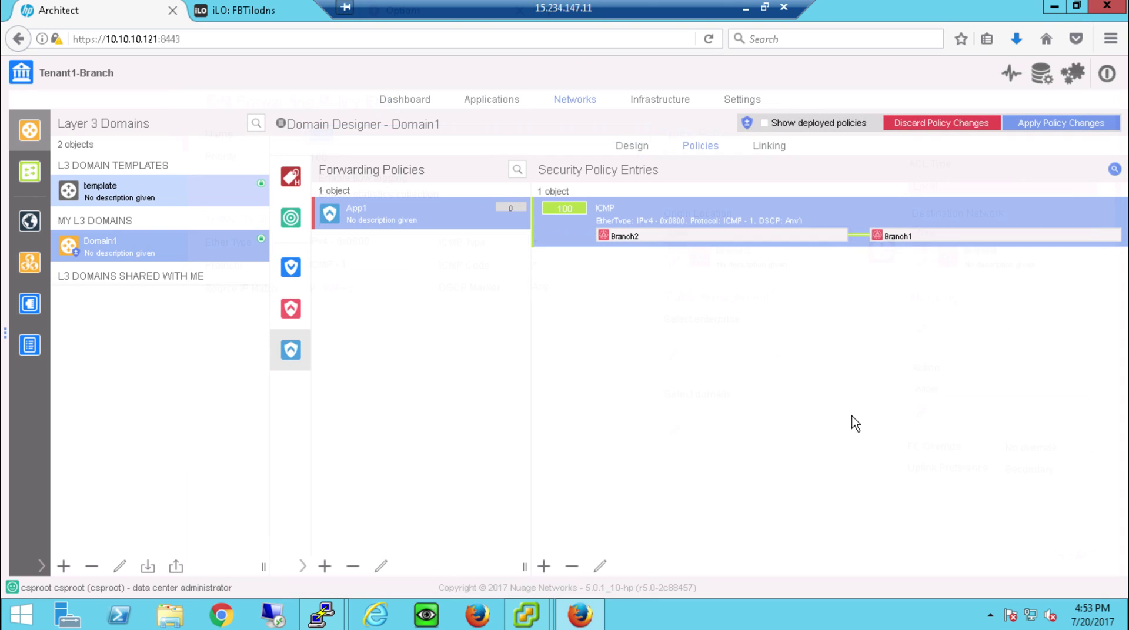
Enable the App1 forwarding policy, update it and apply the policy changes to Domain1
click(398, 223)
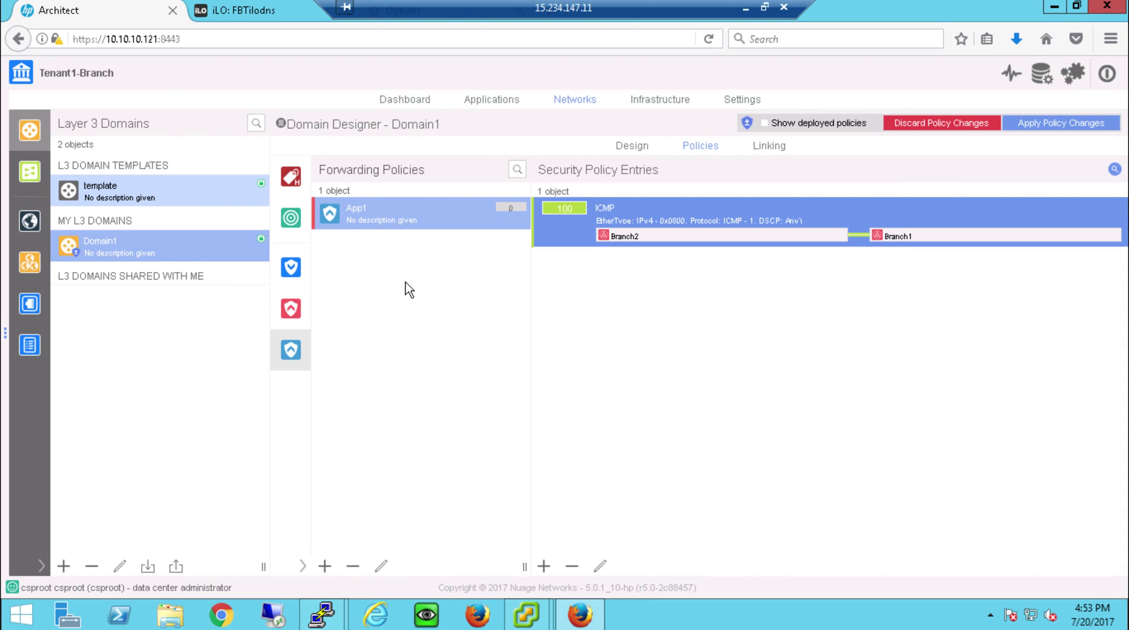
click(382, 567)
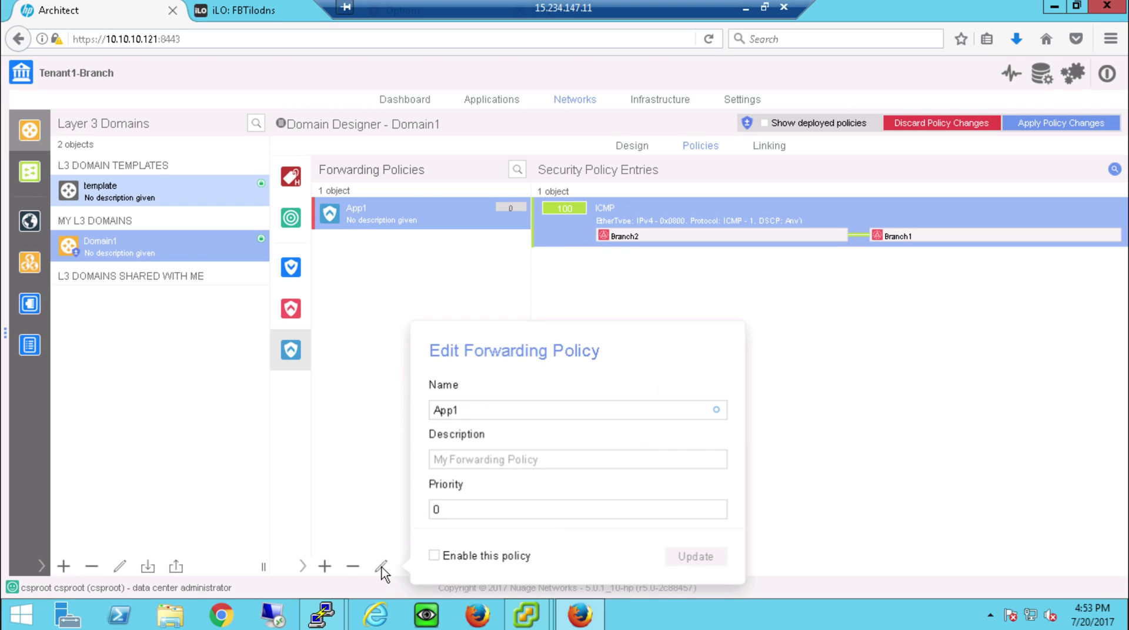
click(438, 559)
click(673, 558)
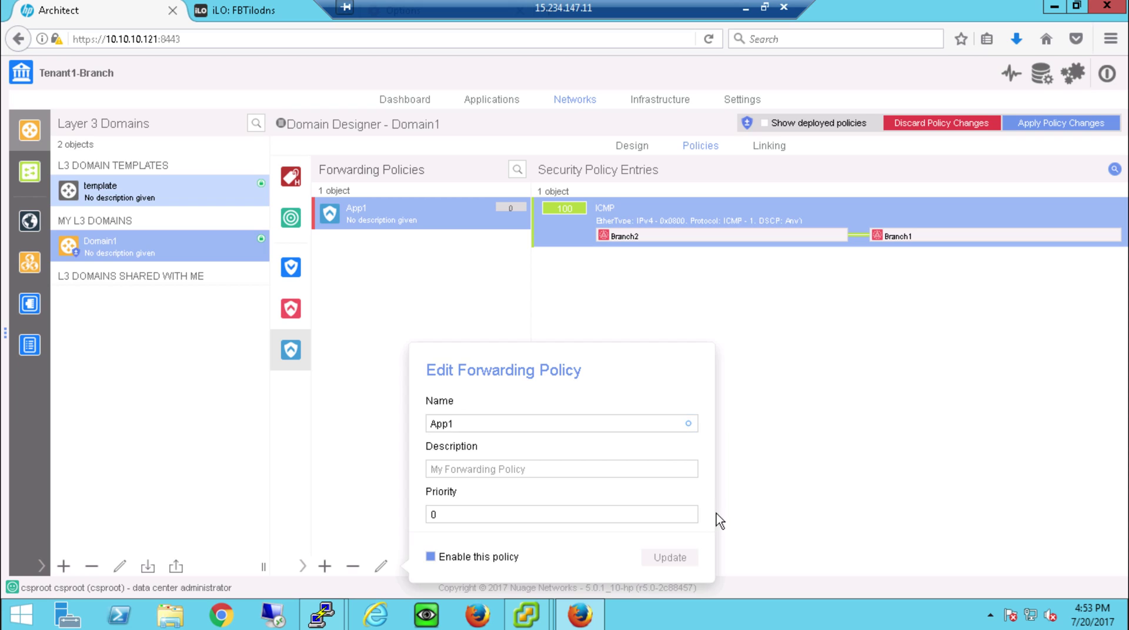
click(1039, 121)
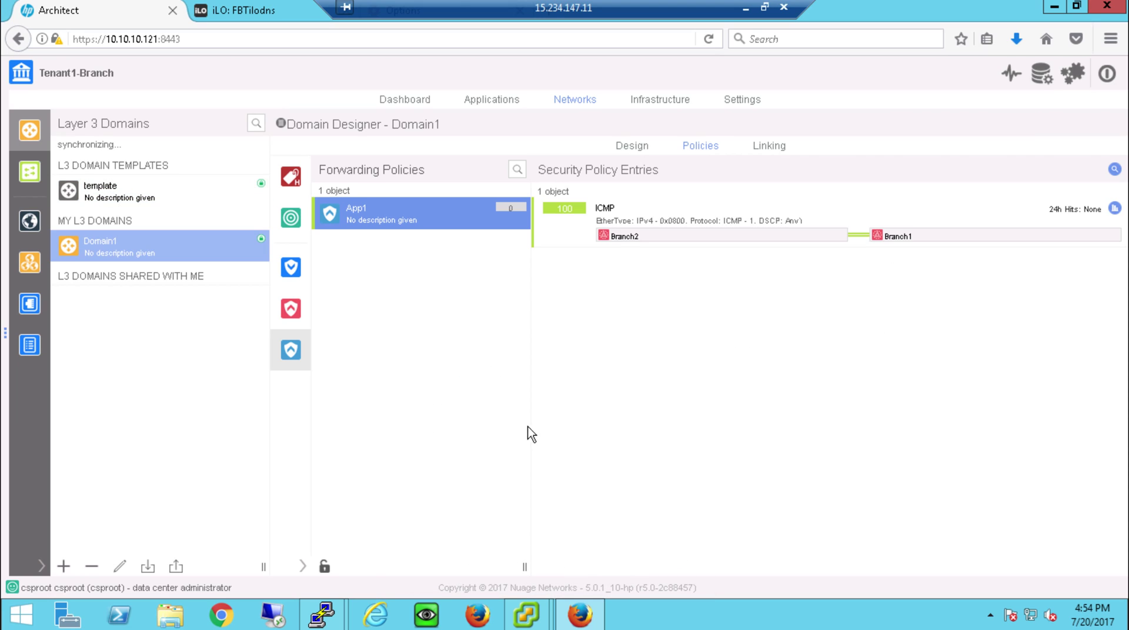
Examine the running ping's response times in the Branch2 client console and return to the presentation's closing slide
mouse_move(527, 615)
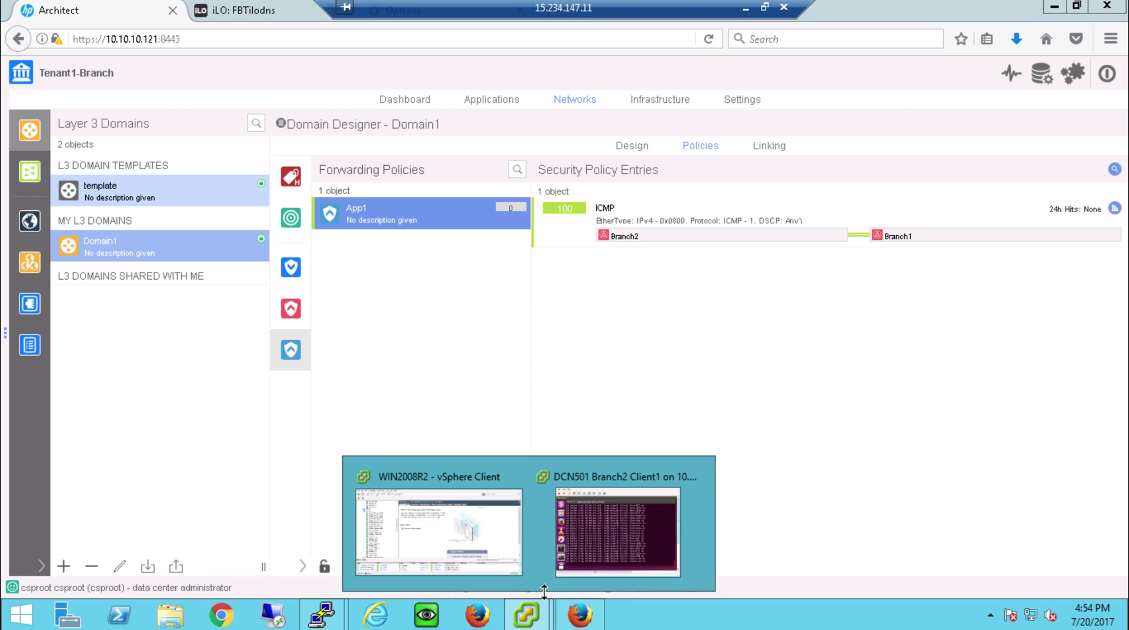
click(592, 538)
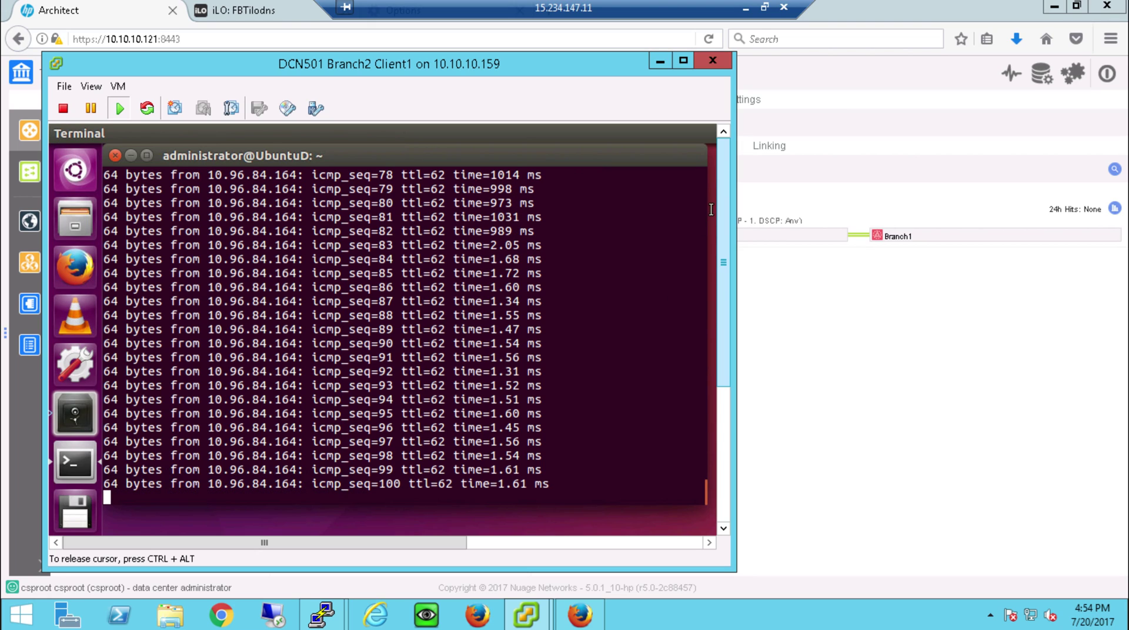
key(ctrl+alt)
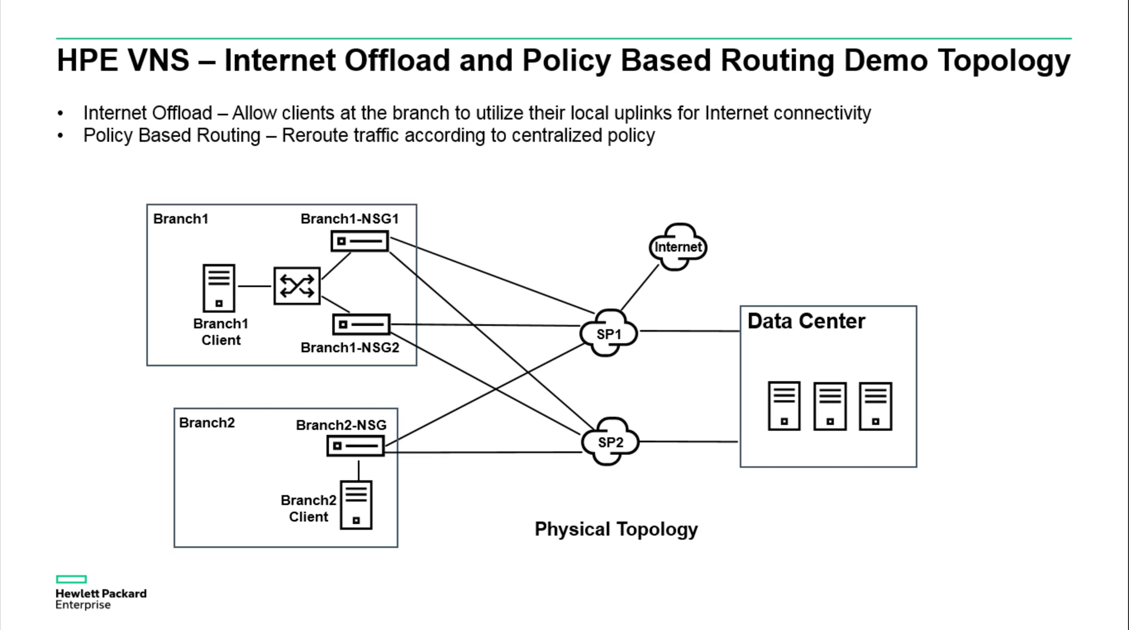
key(Right)
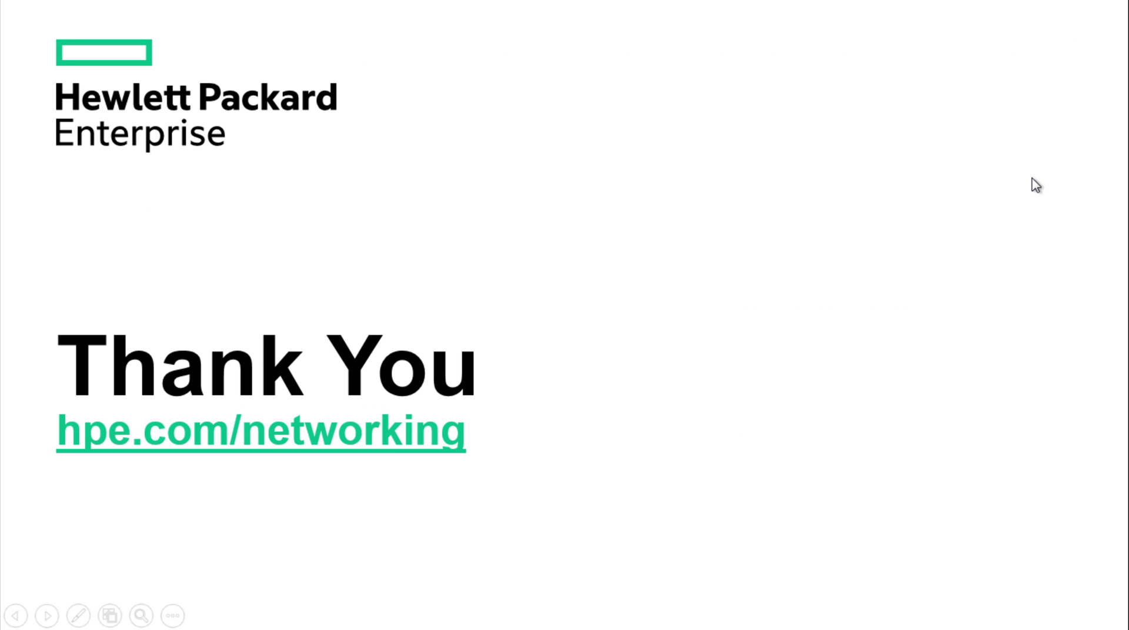